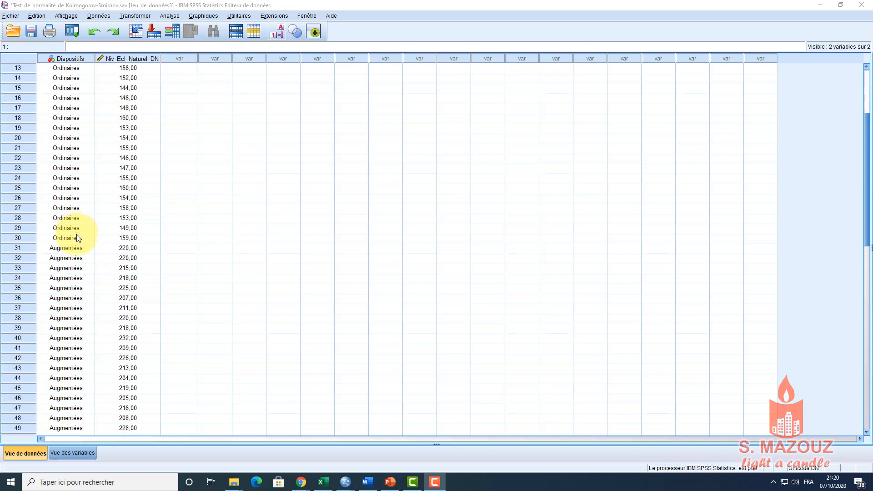
Step: Open the Explorer descriptive statistics analysis for the lighting data and reset its settings to the defaults
scroll(76, 234, "up", 4)
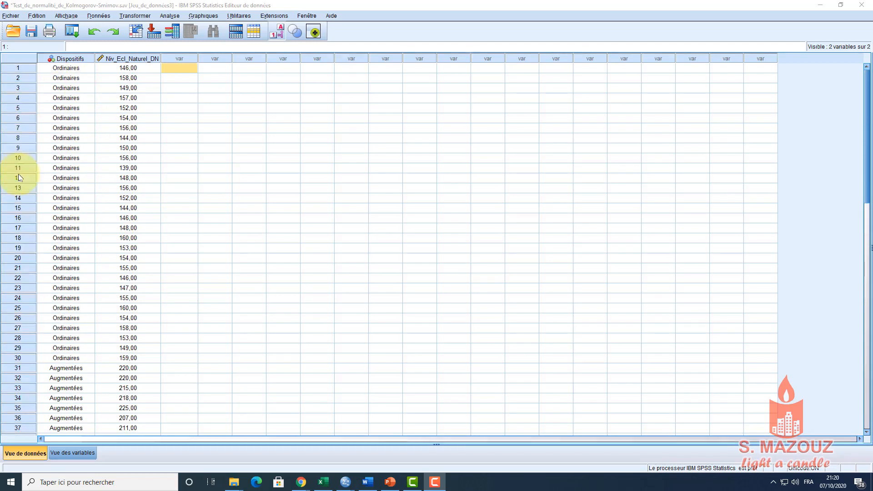
scroll(96, 223, "down", 7)
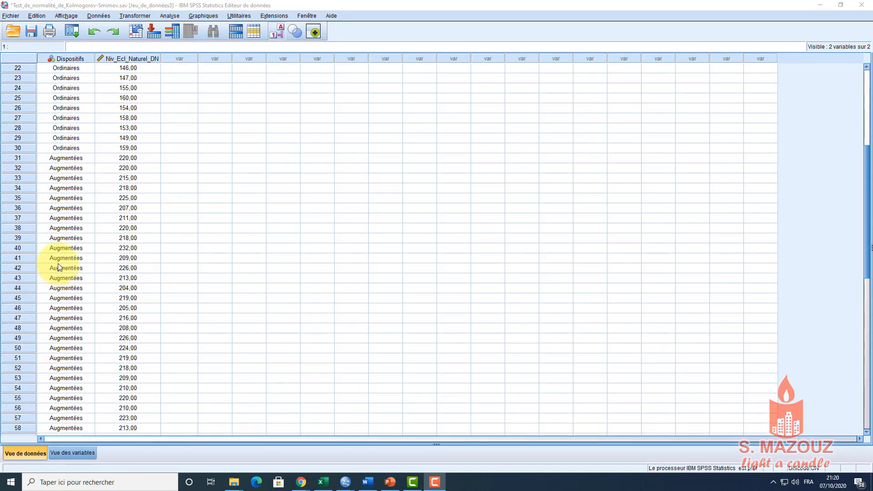
left_click(172, 15)
mouse_move(192, 42)
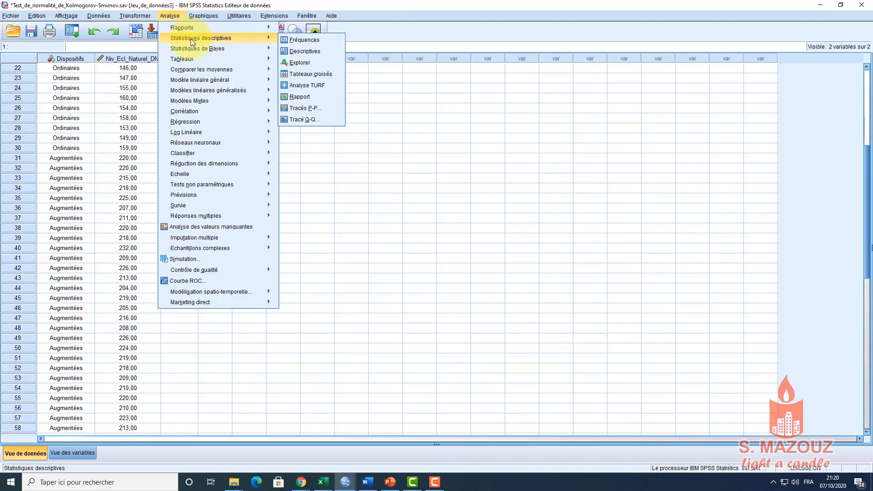
left_click(300, 62)
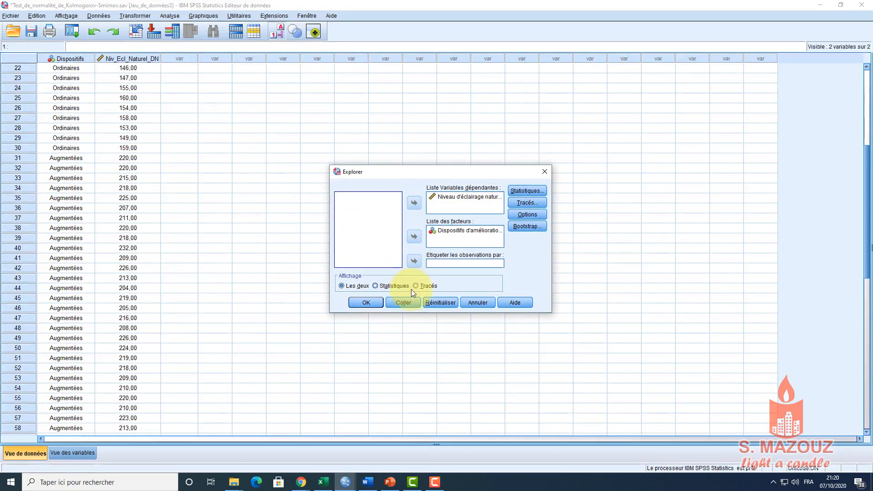
left_click(441, 302)
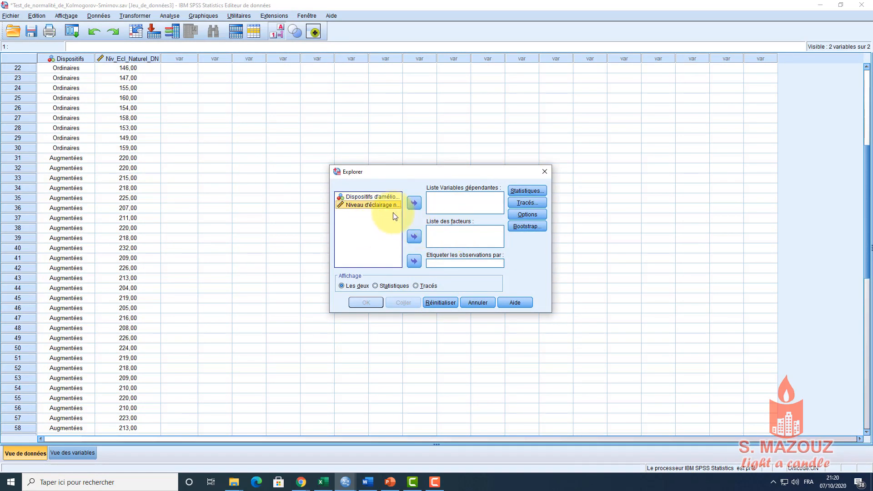
Step: Assign Niveau d'éclairage naturel as the dependent variable and Dispositifs d'amélioration as the factor
left_click(384, 198)
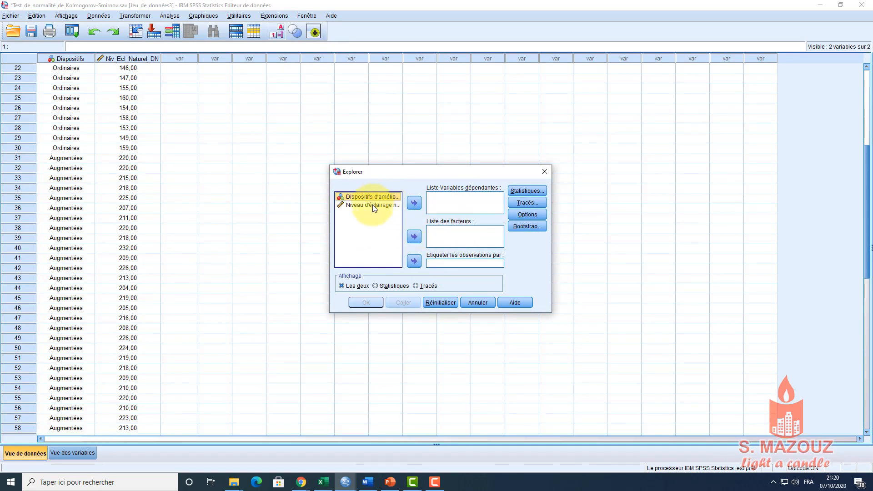
left_click(372, 205)
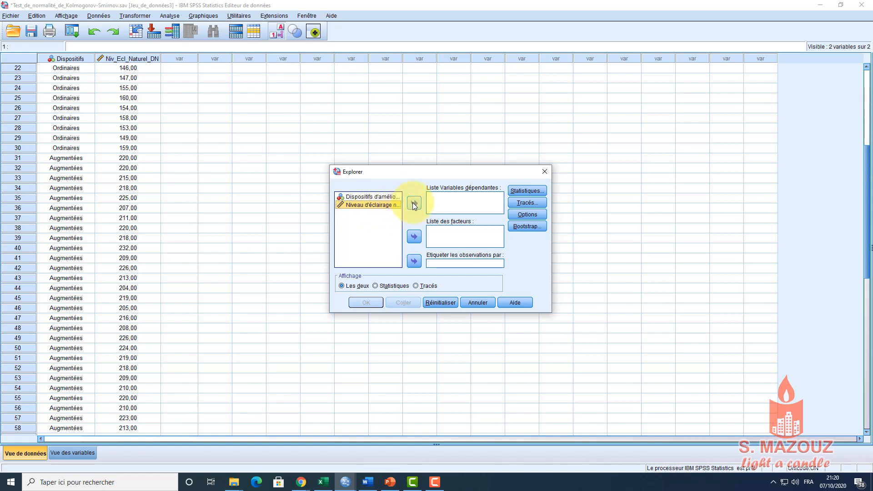
left_click(414, 203)
left_click(372, 198)
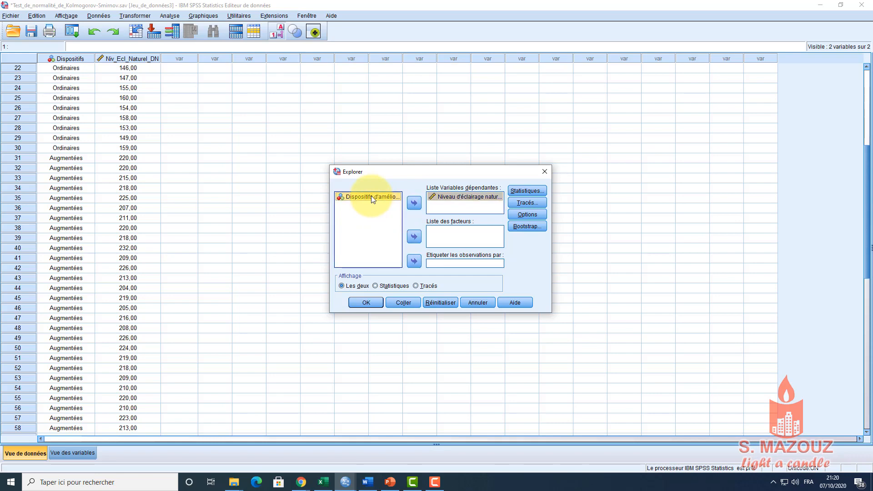
left_click(414, 236)
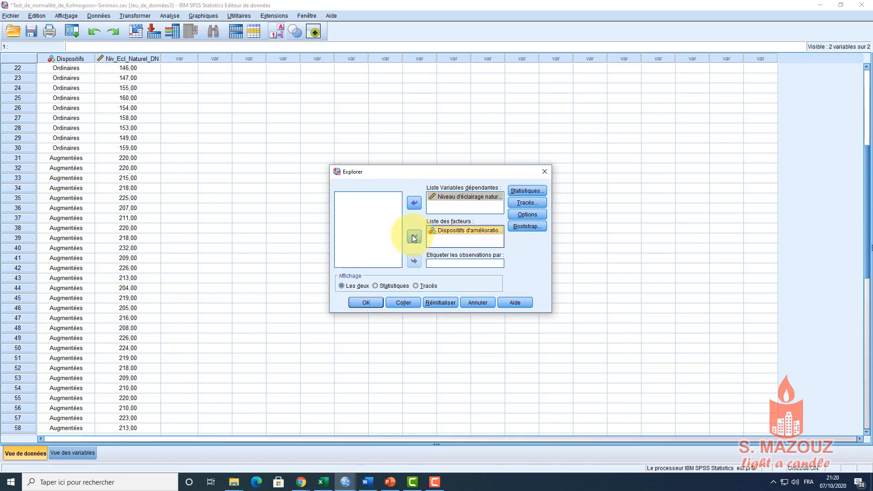
Step: Keep descriptives with a 95% confidence interval, and request histograms instead of stem-and-leaf displays plus normality plots with tests
left_click(526, 190)
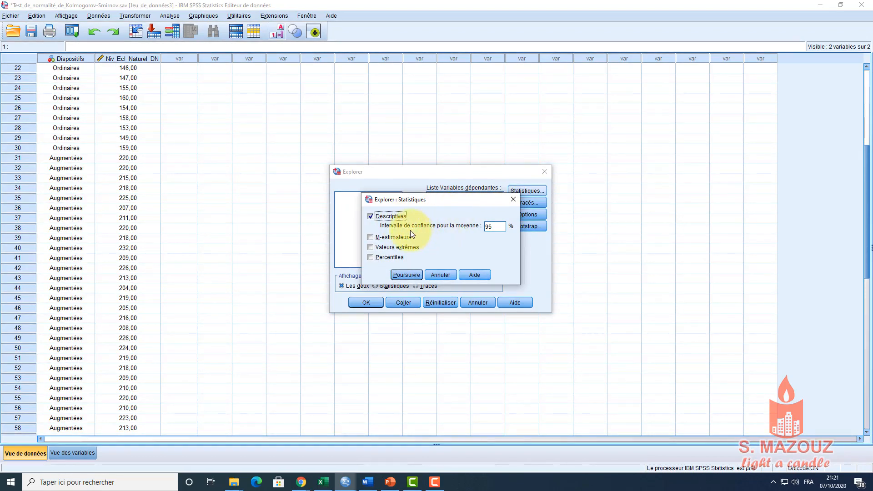
left_click(402, 275)
left_click(518, 203)
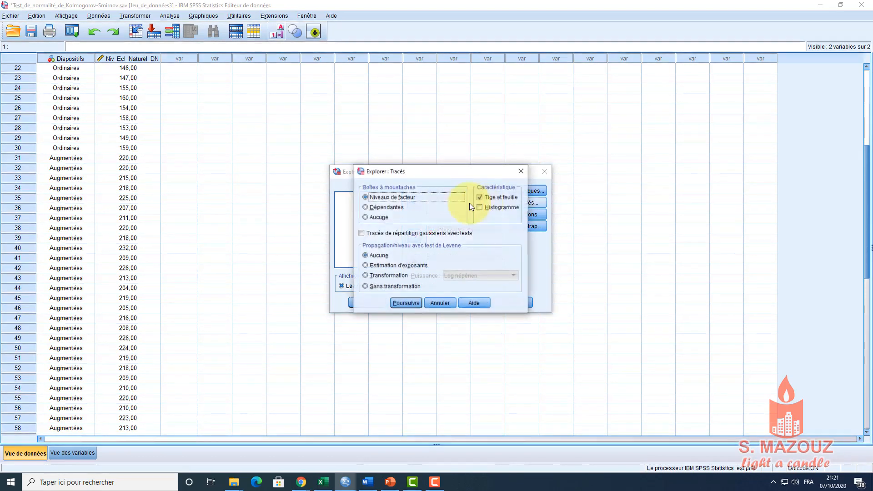
left_click(479, 197)
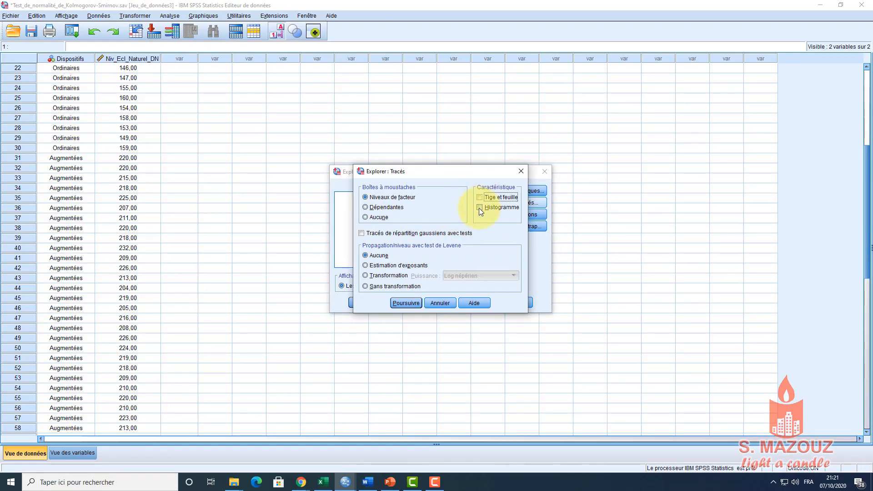
left_click(480, 207)
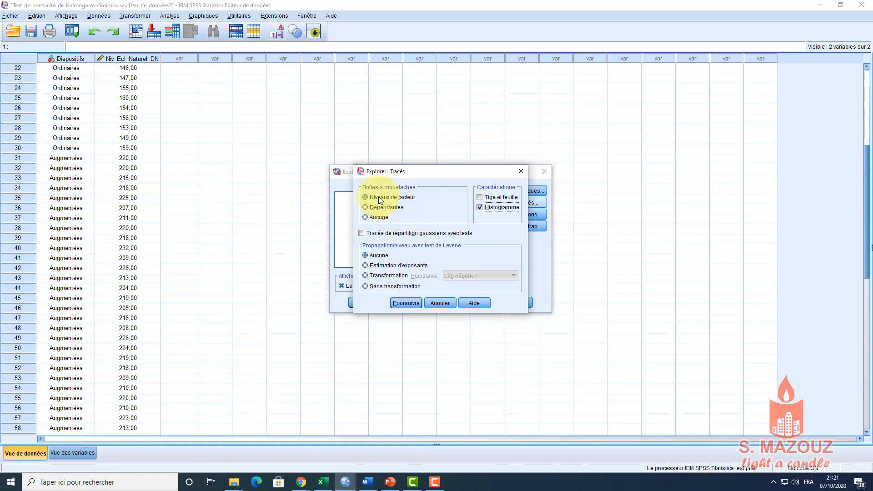
left_click(362, 233)
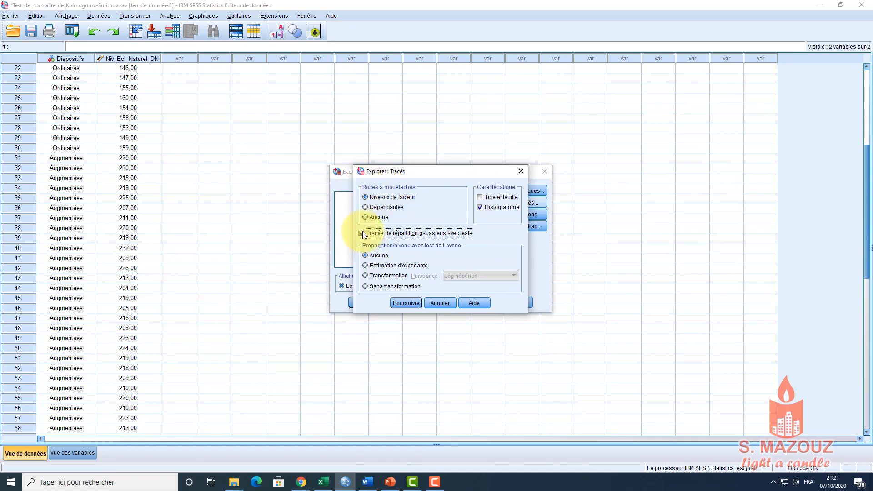
left_click(406, 303)
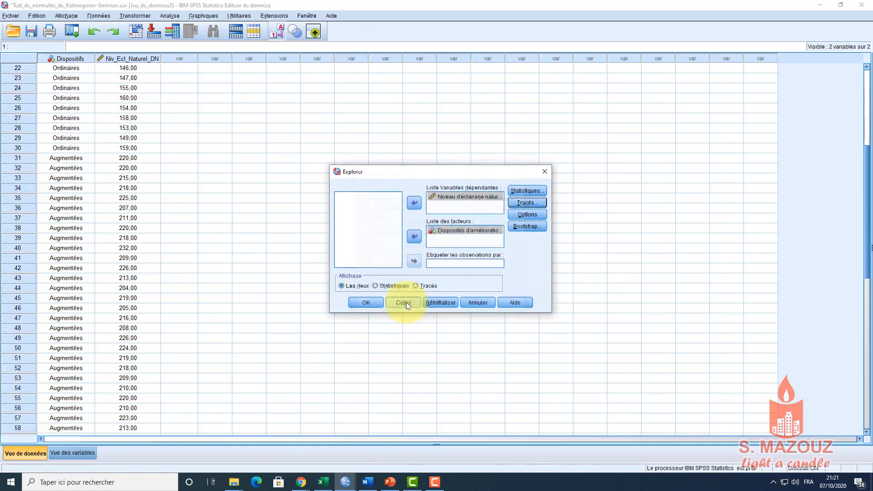
Step: Check the missing-values options without changing them and run the Explorer analysis
left_click(522, 215)
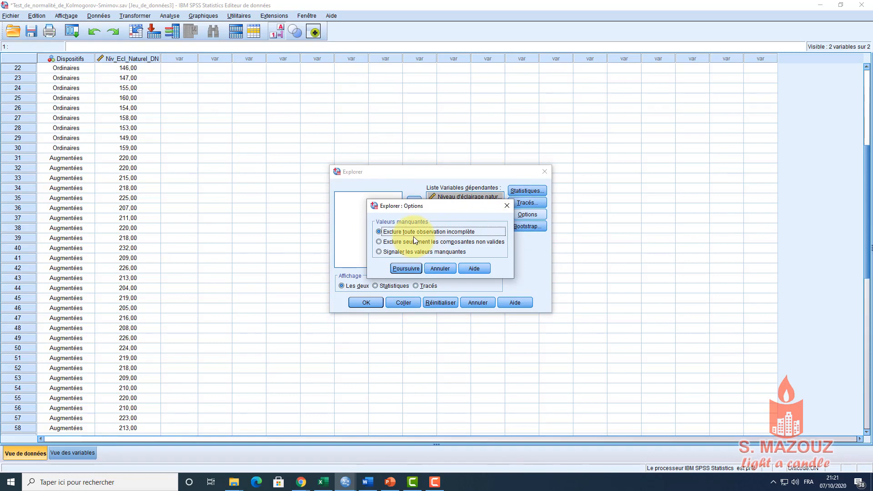
left_click(440, 268)
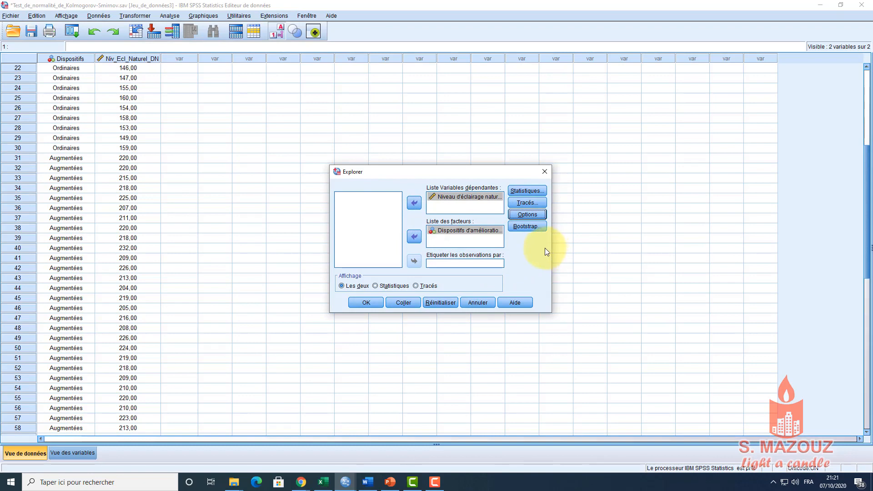
left_click(369, 303)
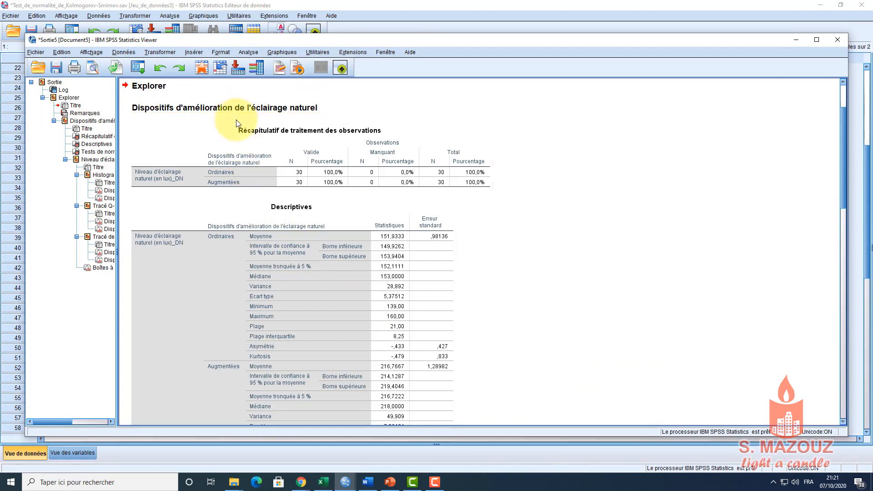
Step: Examine the case processing summary, the descriptives table and the Kolmogorov-Smirnov and Shapiro-Wilk normality tests for both groups
left_click(223, 142)
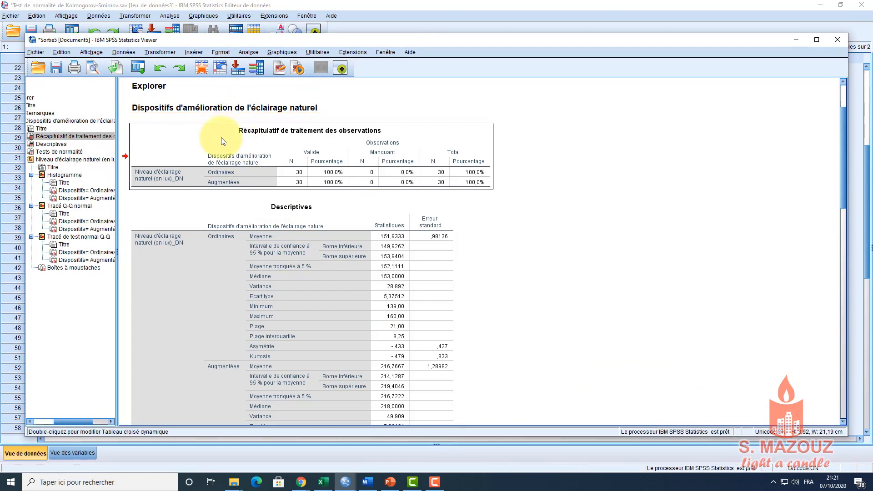
double_click(223, 142)
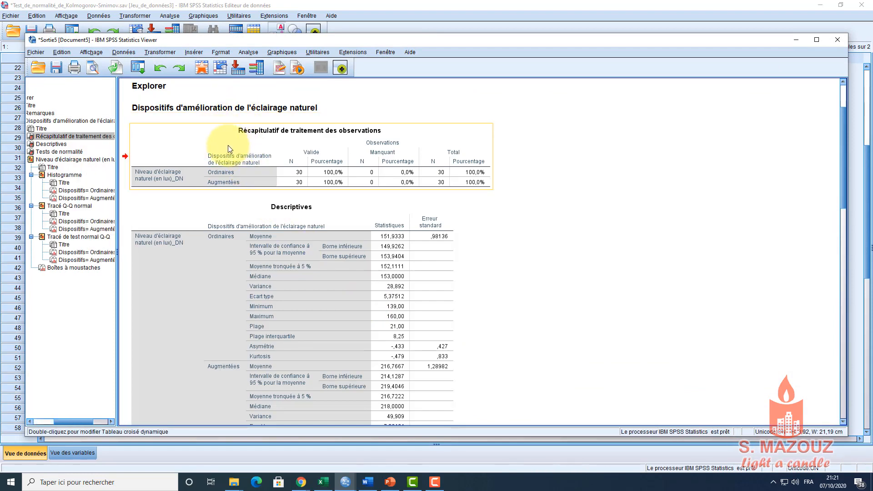
scroll(378, 184, "down", 3)
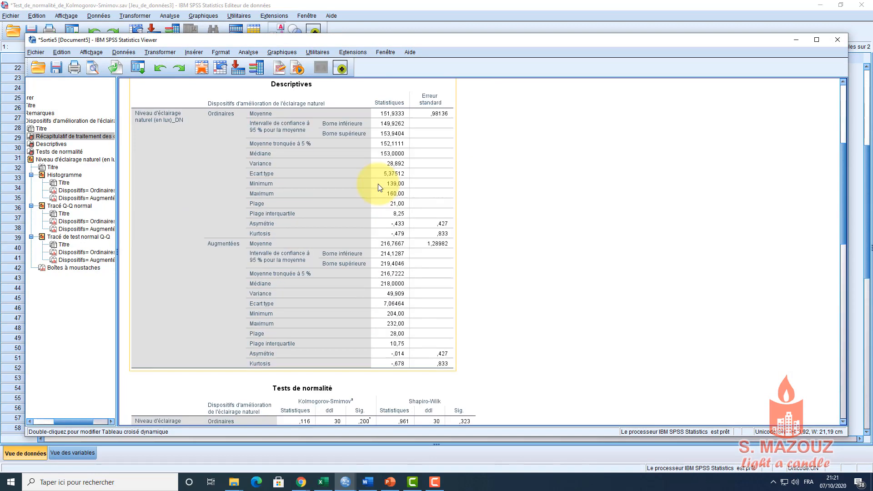
left_click(309, 184)
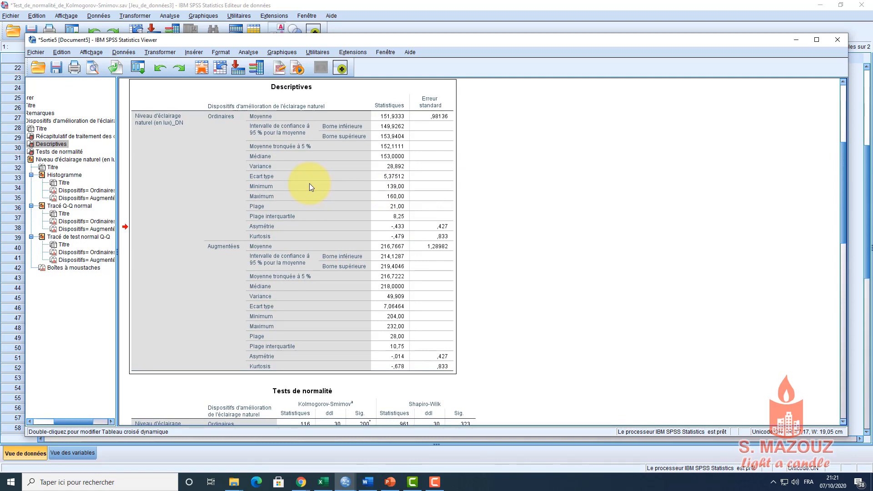
left_click(222, 108)
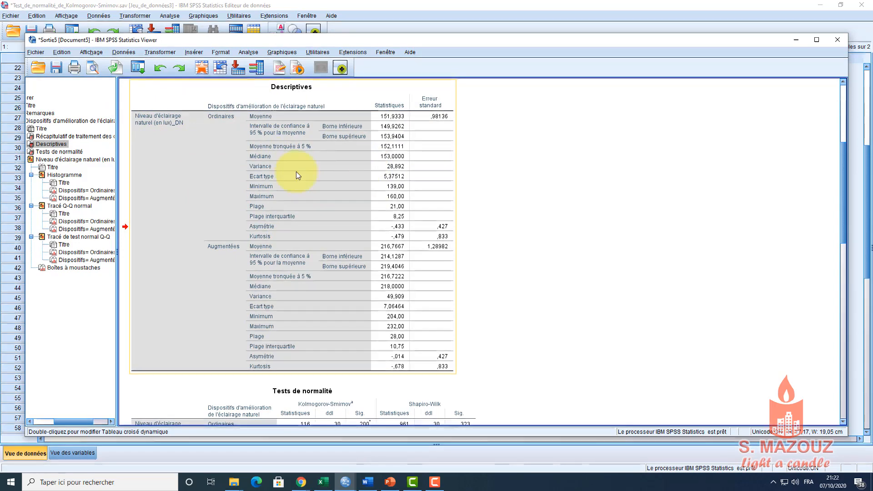
scroll(310, 184, "down", 3)
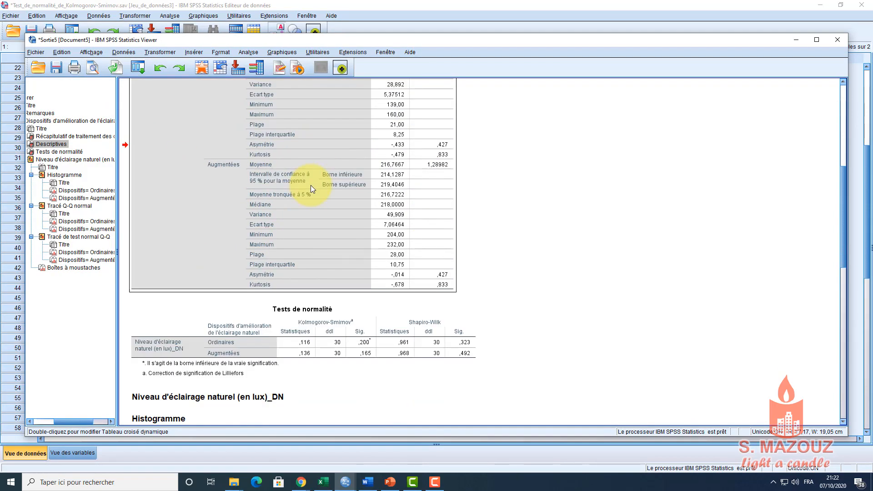
left_click(327, 255)
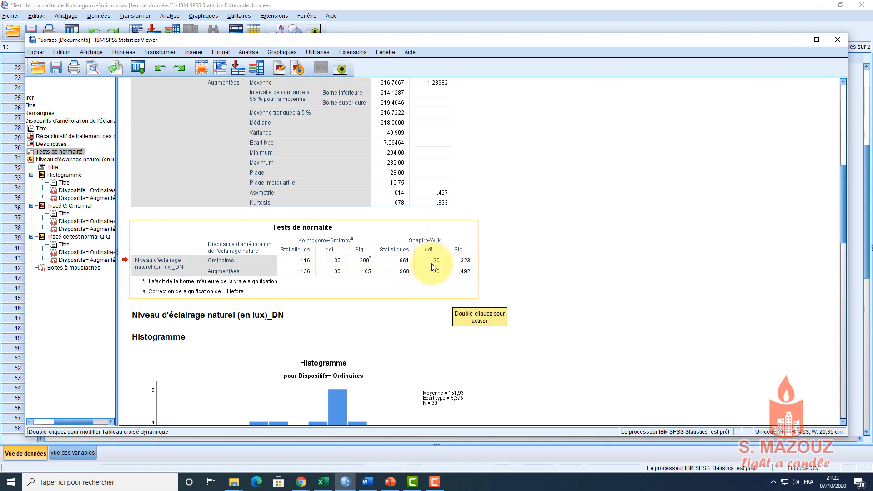
left_click(323, 272)
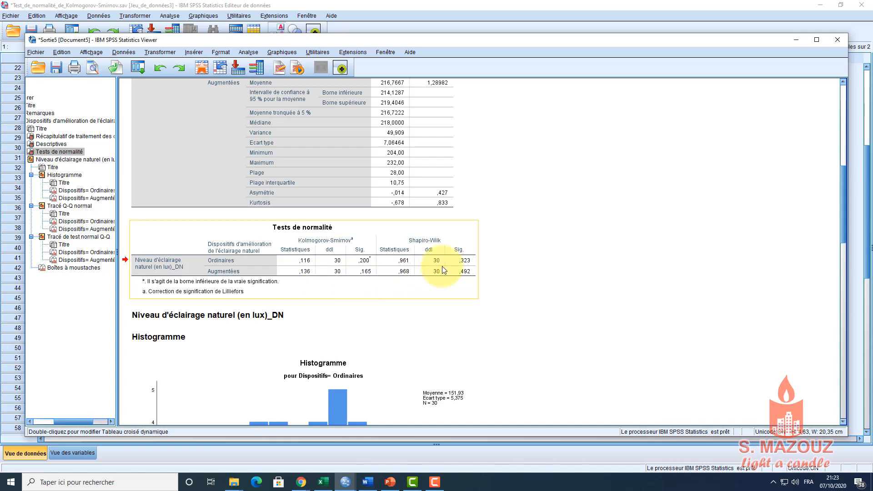
Step: Add a normal distribution curve with automatic parameters to the Ordinaires histogram and return to the output
scroll(401, 282, "down", 1)
scroll(402, 260, "down", 3)
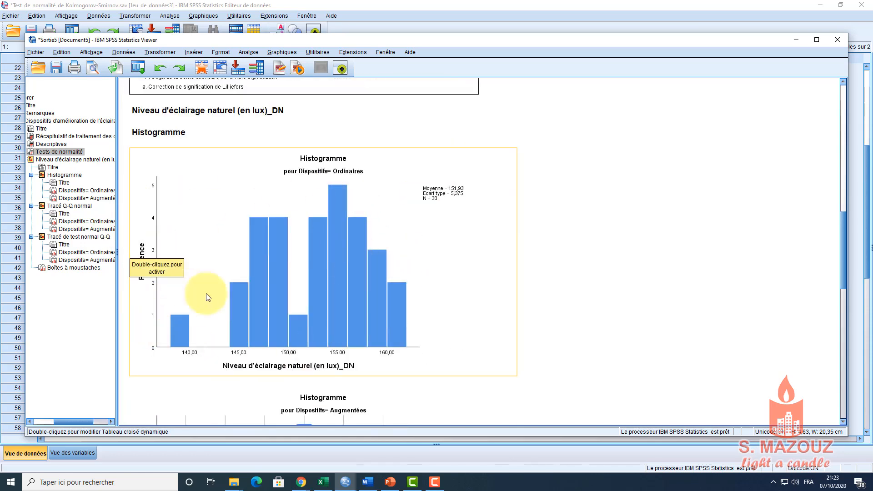
double_click(306, 264)
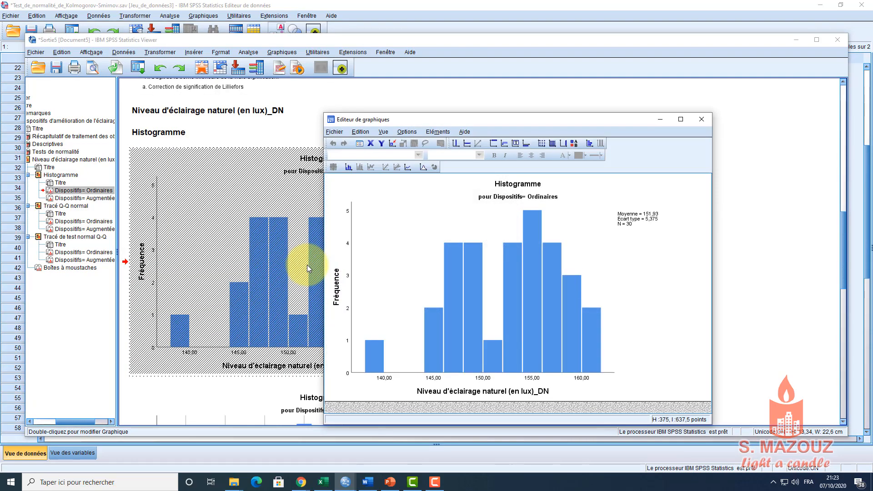
left_click(426, 167)
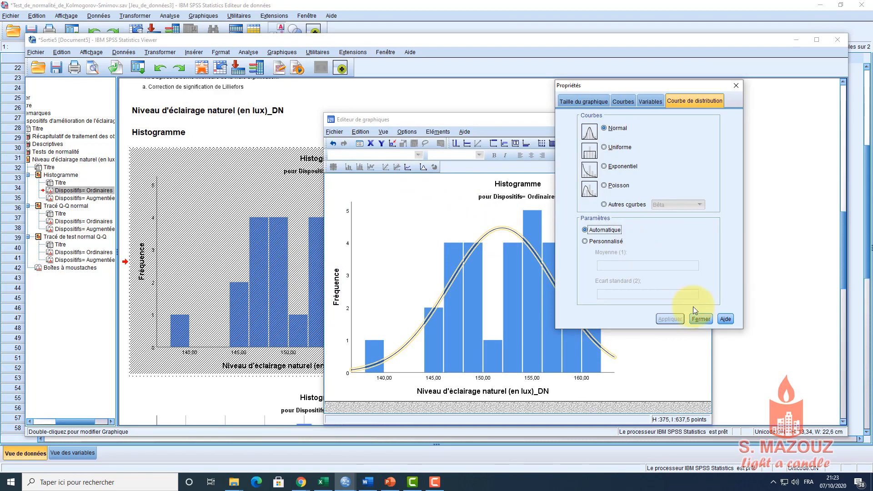
left_click(700, 319)
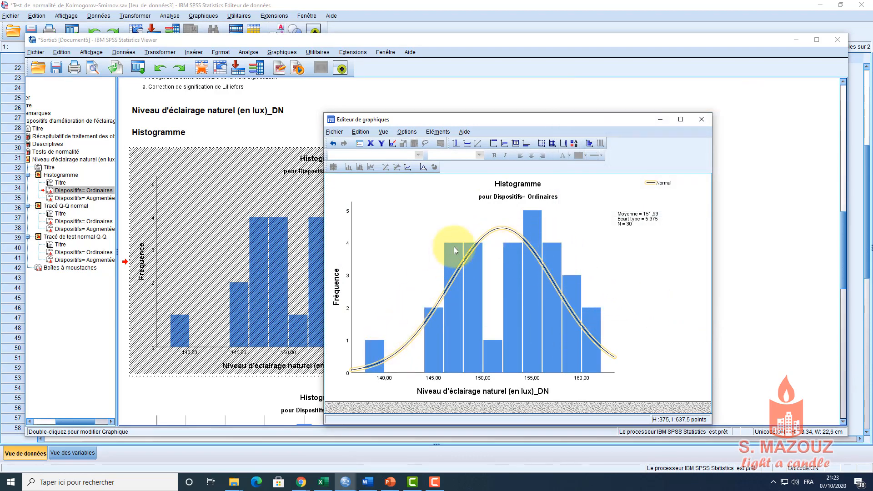
left_click(436, 311)
left_click(657, 121)
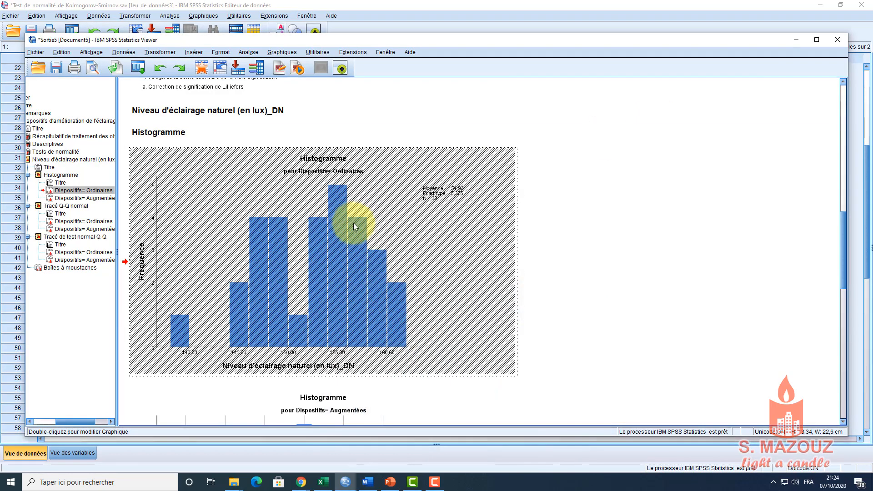
Step: Add a normal distribution curve with automatic parameters to the Augmentées histogram and return to the output
scroll(342, 206, "down", 2)
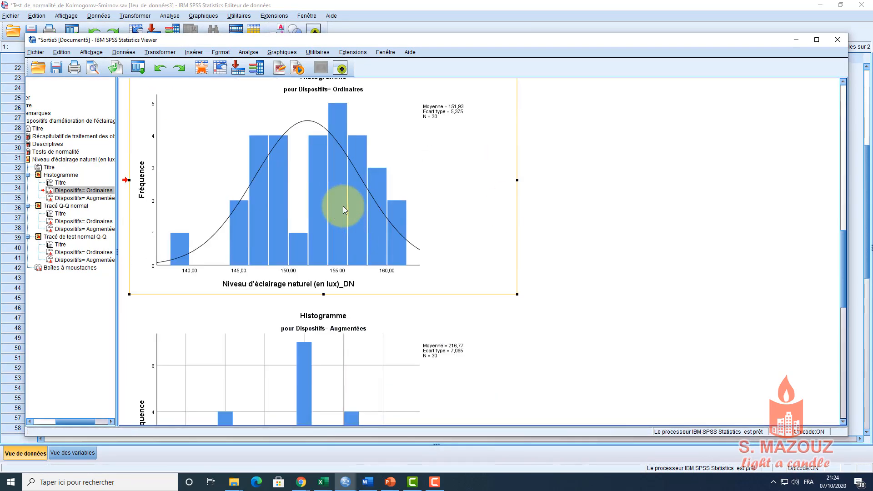
scroll(343, 206, "down", 3)
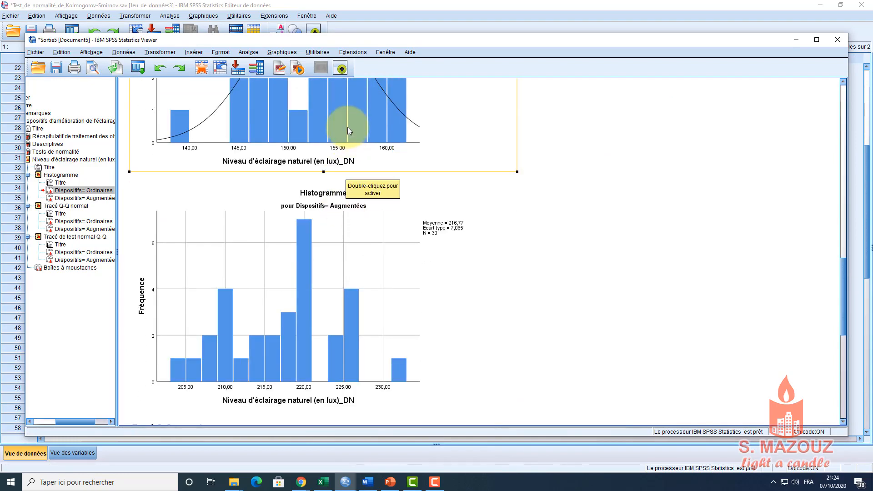
left_click(344, 228)
scroll(332, 234, "down", 2)
double_click(325, 237)
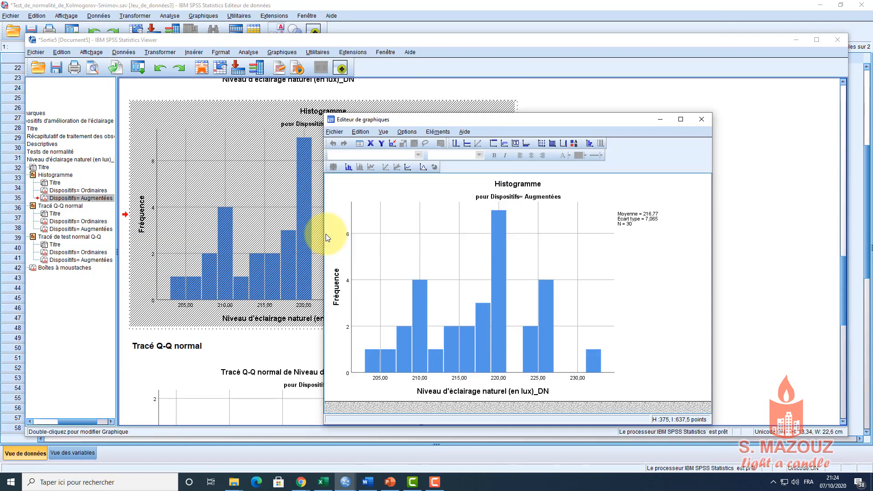
left_click(423, 166)
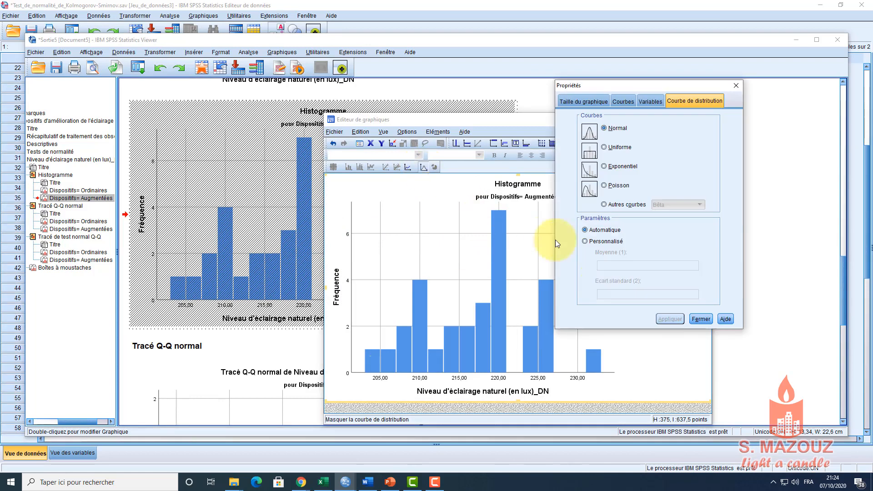
left_click(700, 319)
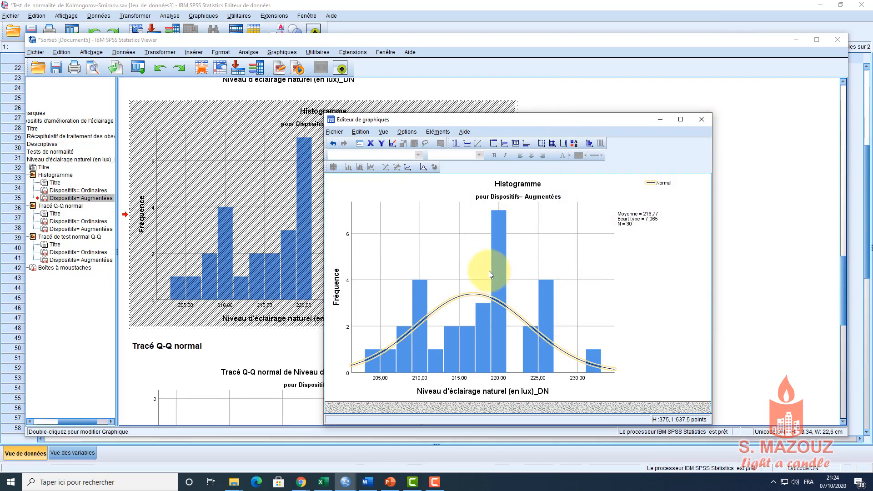
left_click(700, 119)
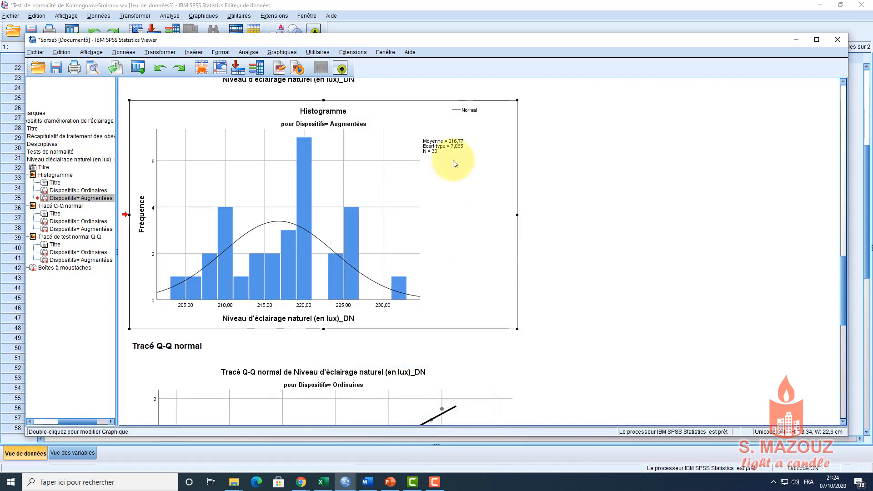
Step: Examine the normal and detrended Q-Q plots for both groups and the box plots comparing Ordinaires with Augmentées
scroll(397, 209, "down", 5)
scroll(398, 211, "down", 3)
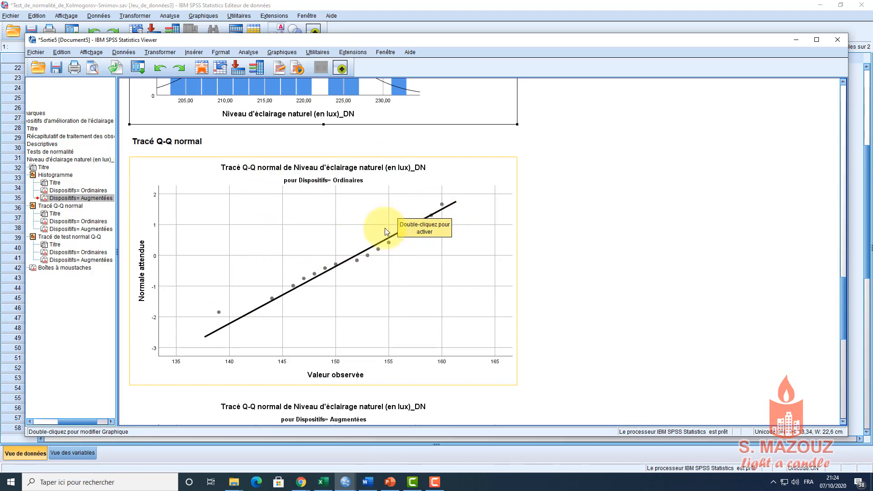
scroll(321, 288, "down", 5)
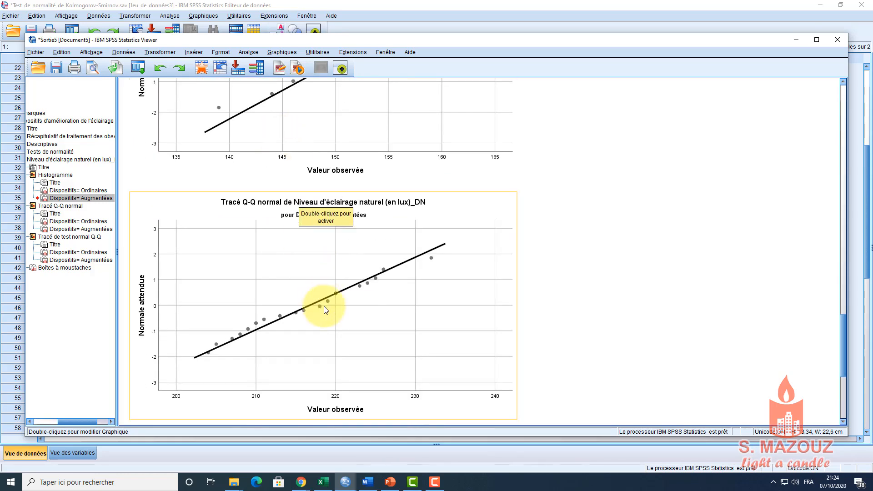
scroll(314, 309, "down", 2)
scroll(337, 282, "down", 7)
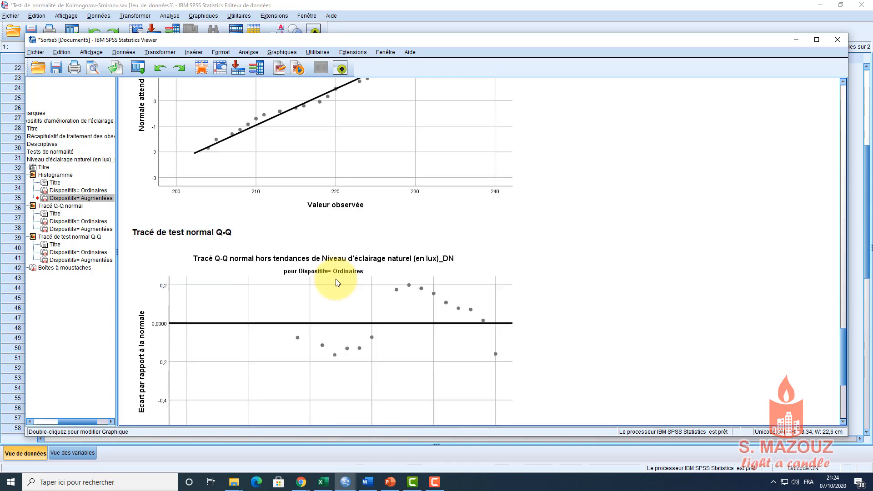
scroll(336, 283, "down", 8)
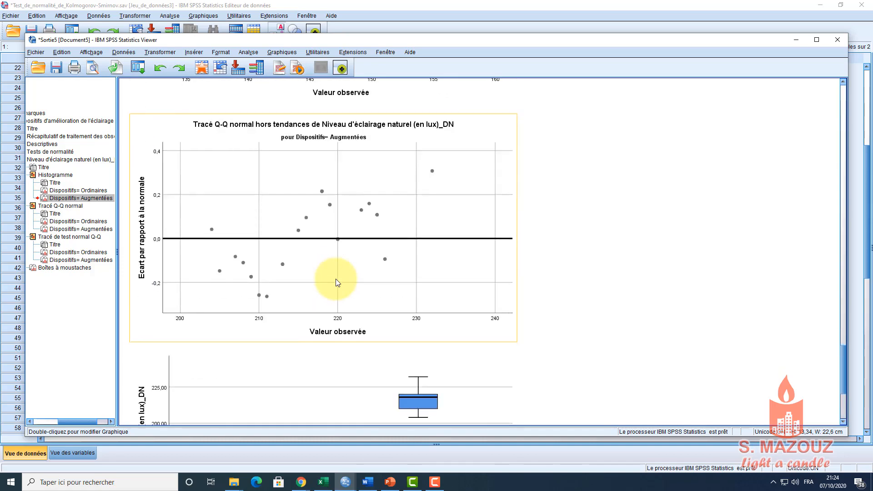
scroll(406, 287, "down", 1)
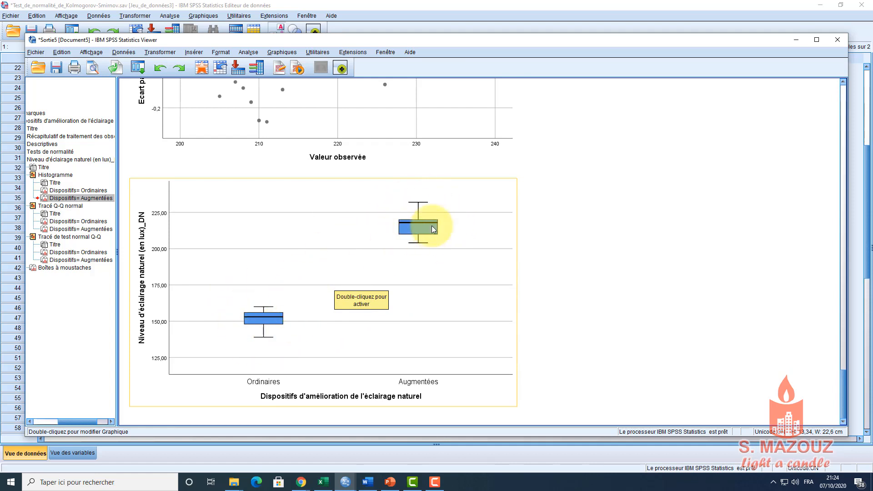
left_click(431, 251)
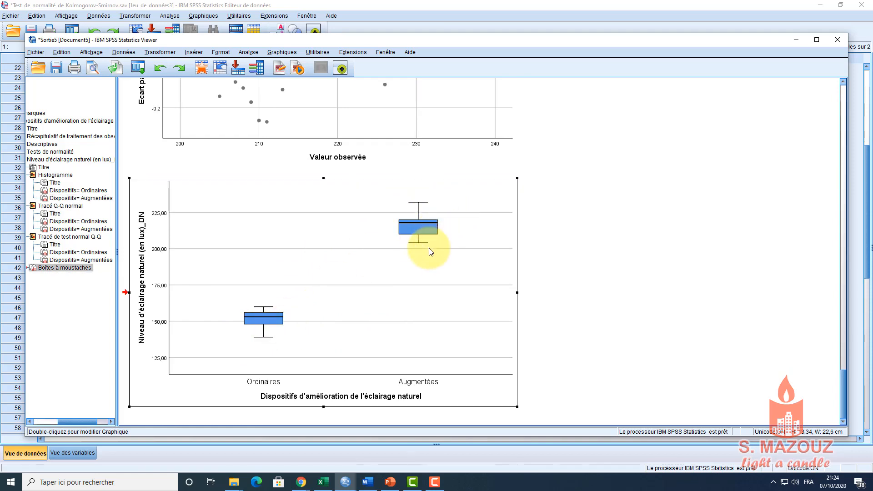